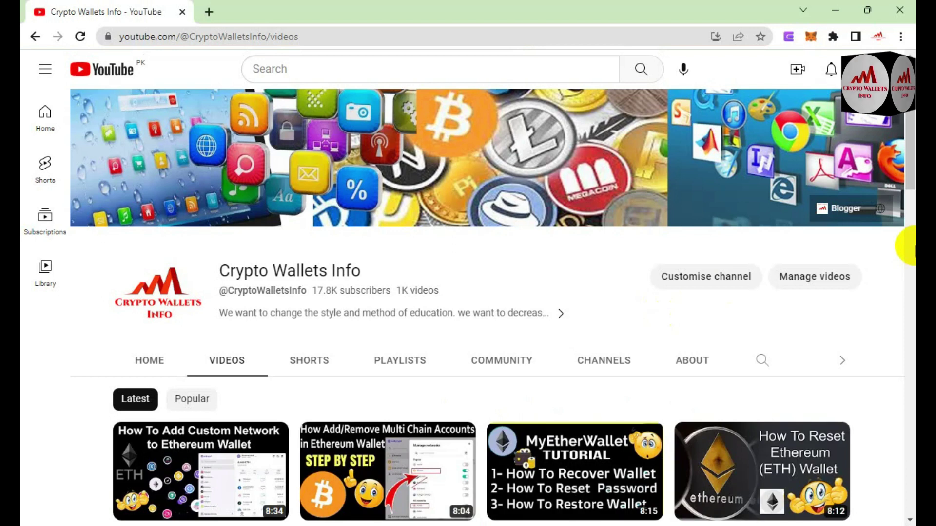
pyautogui.scroll(-1, 910, 210)
pyautogui.scroll(-1, 910, 168)
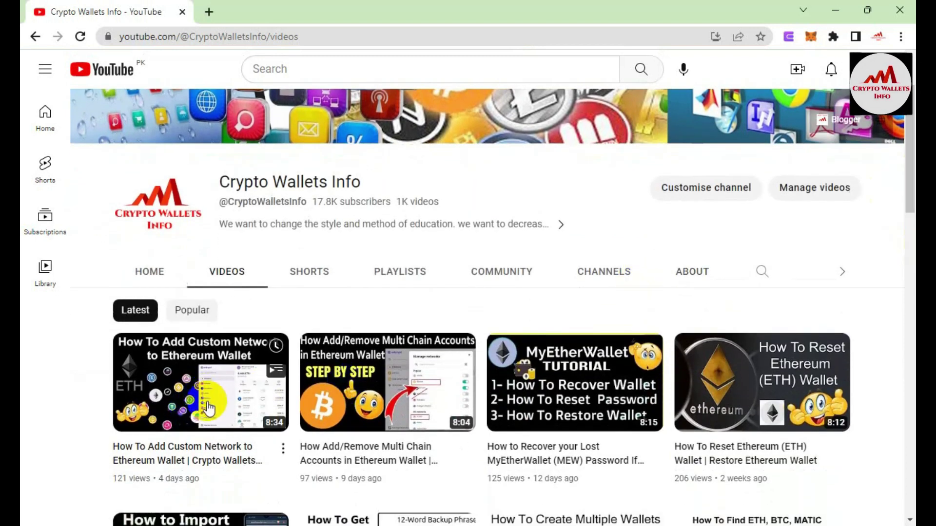
pyautogui.moveTo(203, 408)
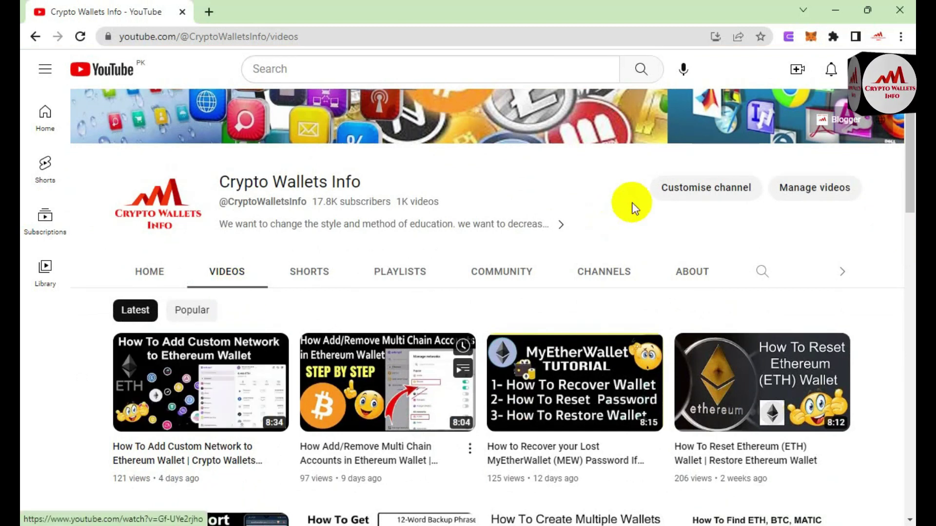
# Unlock the Enkrypt wallet extension with the account password and open the custom token form for the Ethereum network
pyautogui.click(788, 42)
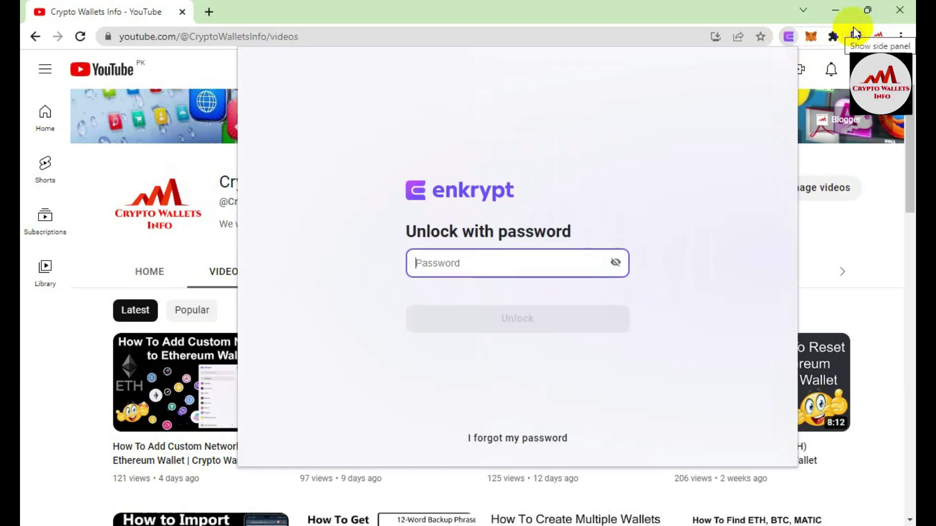
pyautogui.write('*************')
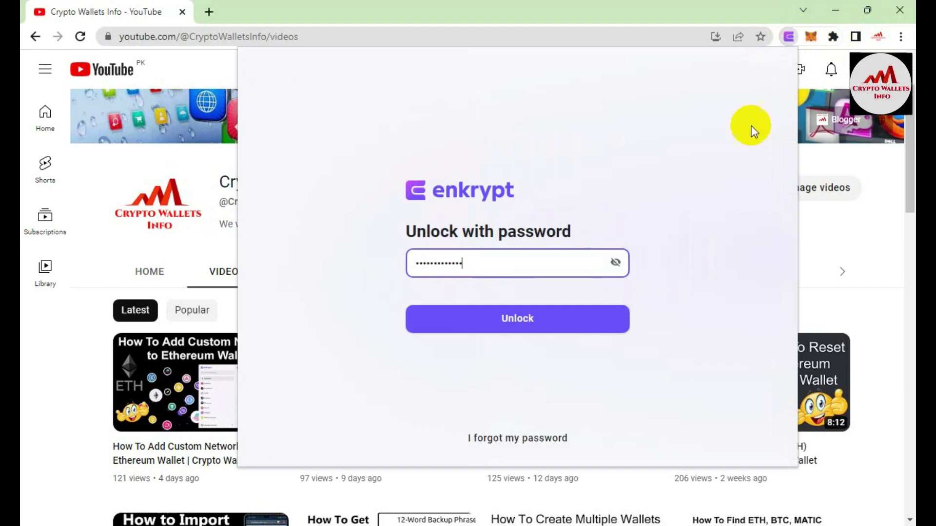
pyautogui.click(512, 325)
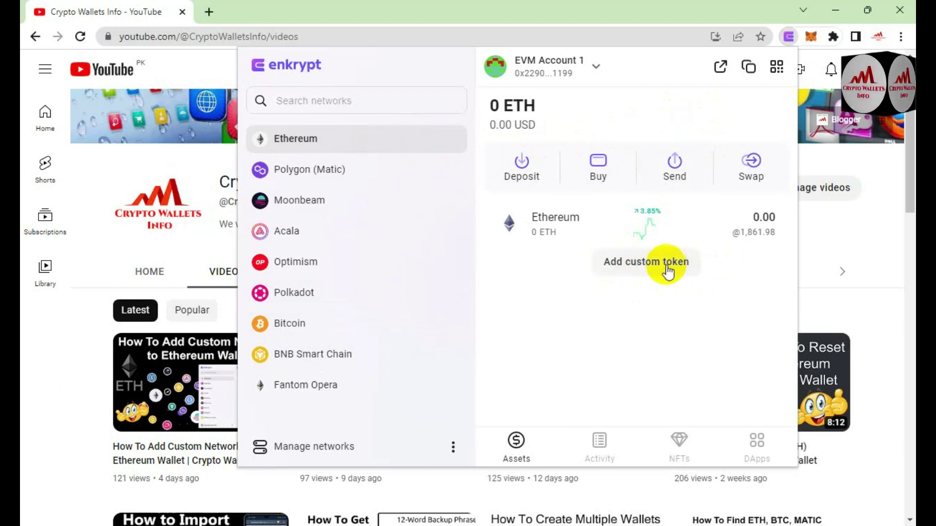
pyautogui.click(649, 266)
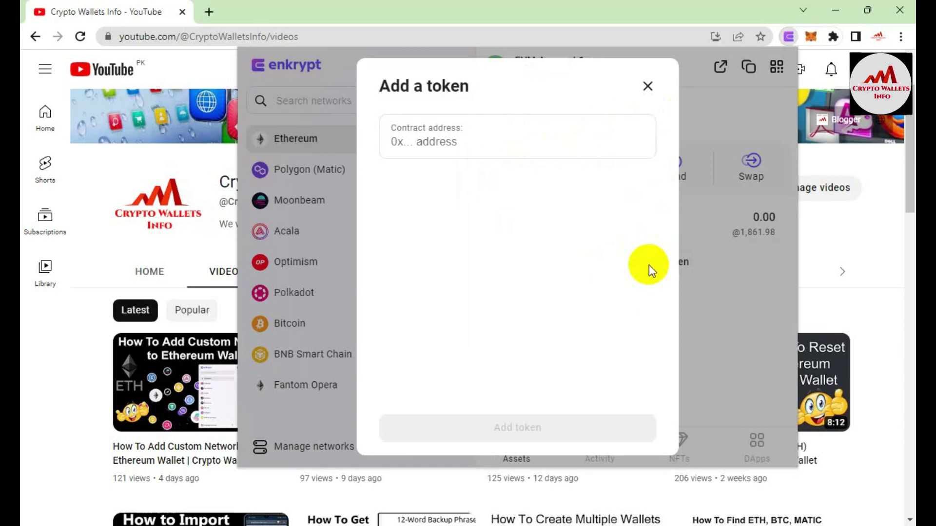
pyautogui.click(461, 146)
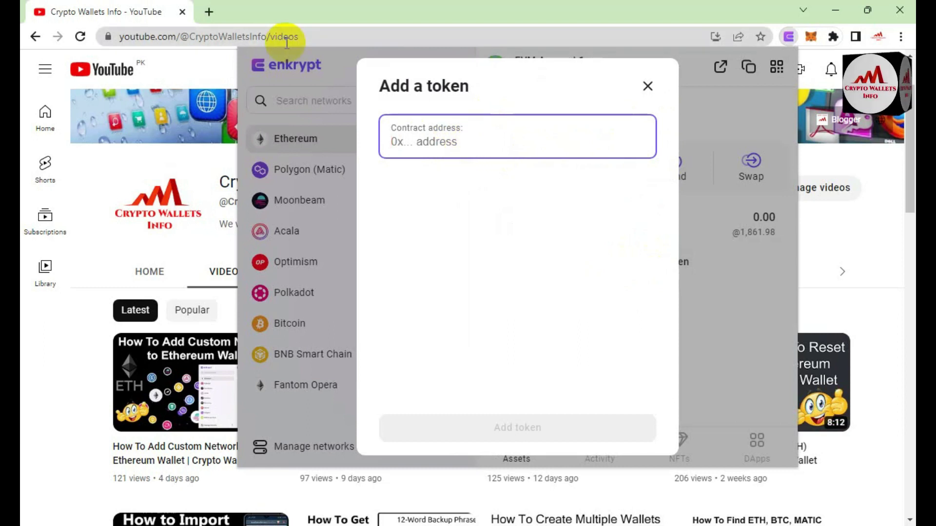
# Search for coinmarketcap in a new browser tab and open the CoinMarketCap website from the results
pyautogui.click(216, 14)
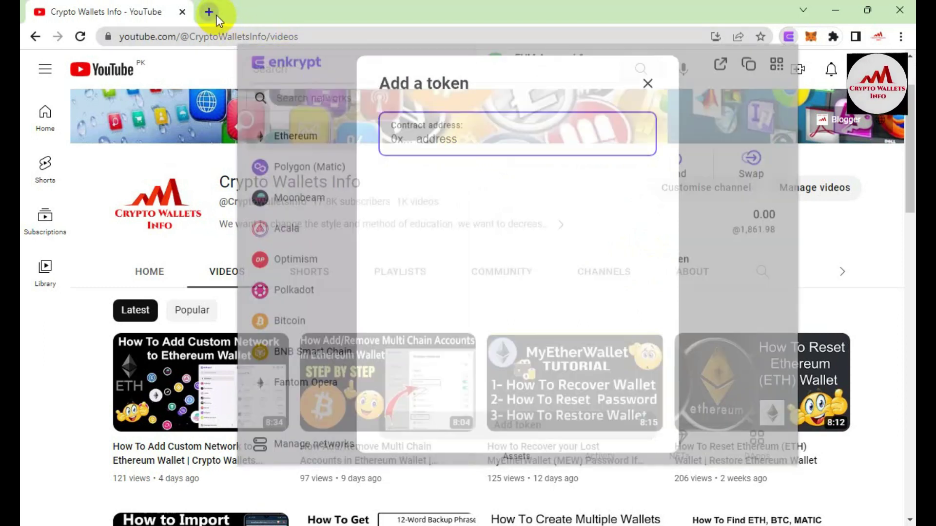
pyautogui.write('coinmarketcap')
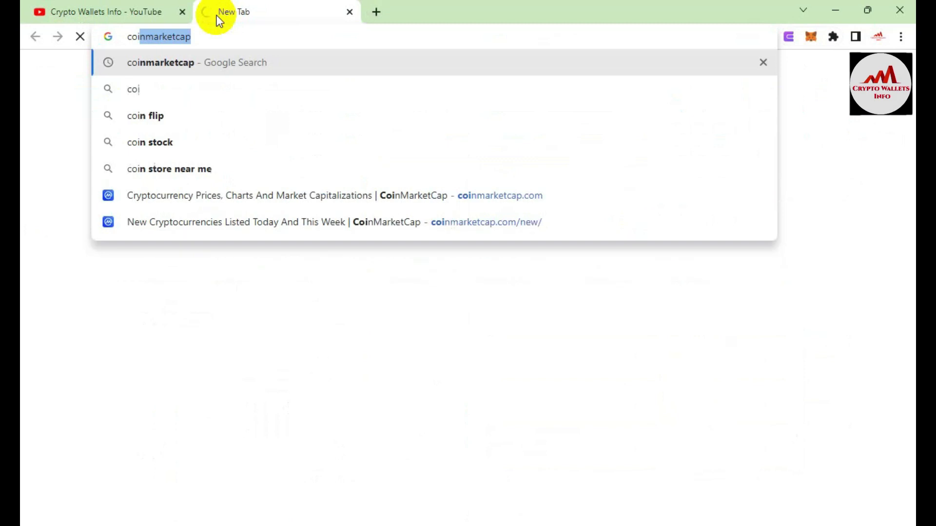
pyautogui.click(225, 63)
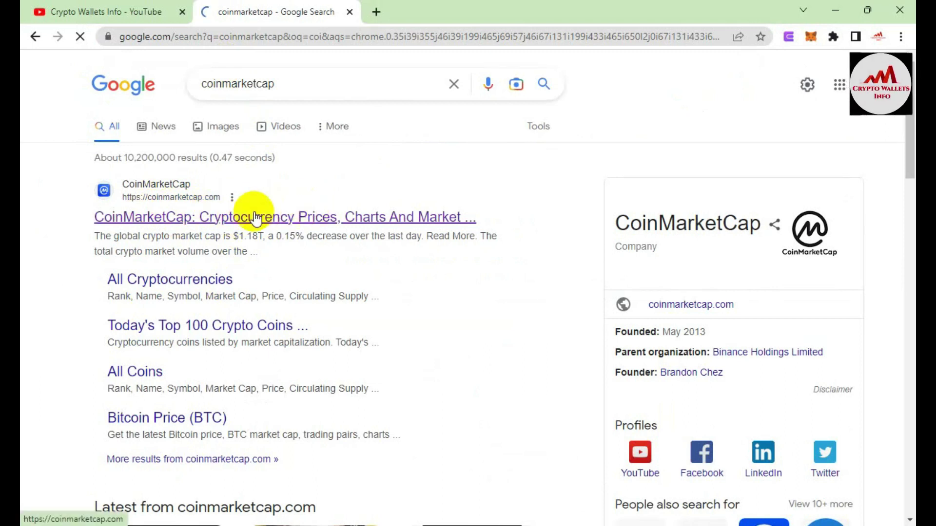
pyautogui.click(256, 218)
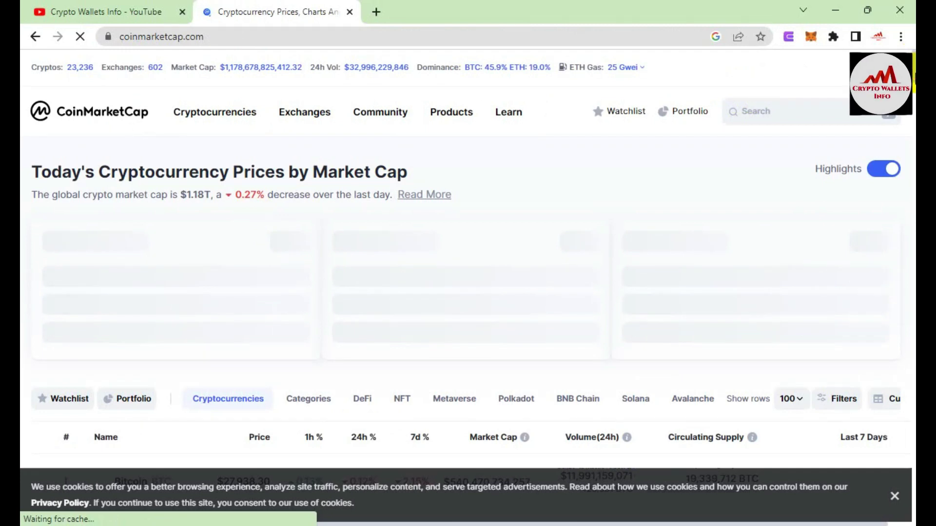
# Dismiss the cookie notice, show the full list of recently added cryptocurrencies and open the Coniun (CONI) page
pyautogui.scroll(-3, 893, 500)
pyautogui.click(894, 500)
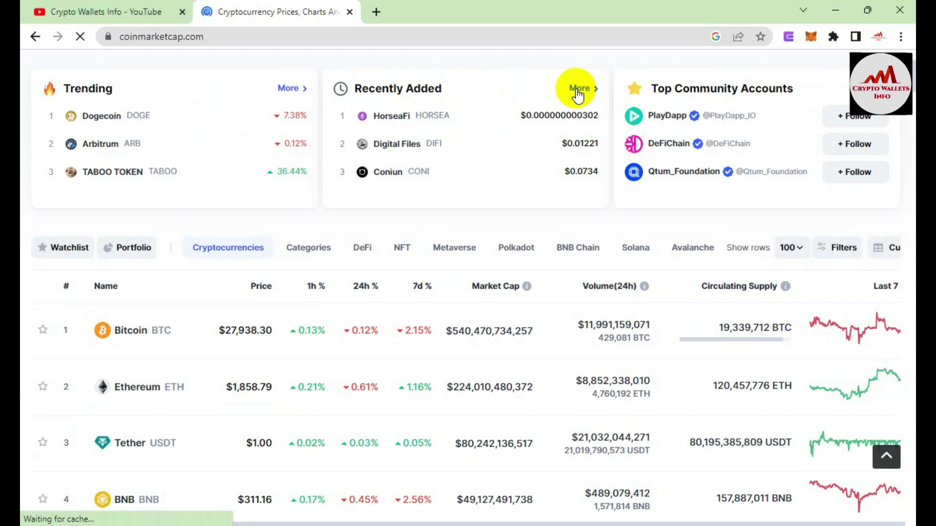
pyautogui.click(578, 93)
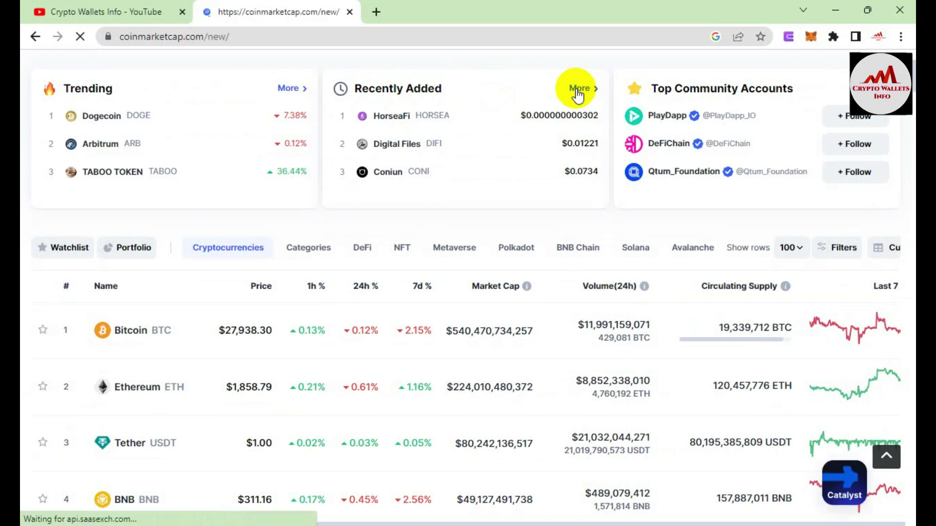
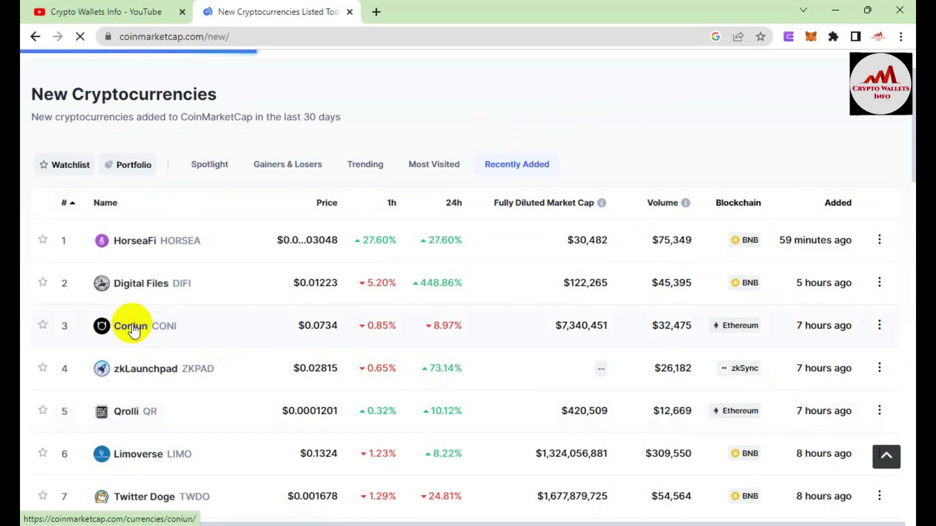
pyautogui.click(135, 331)
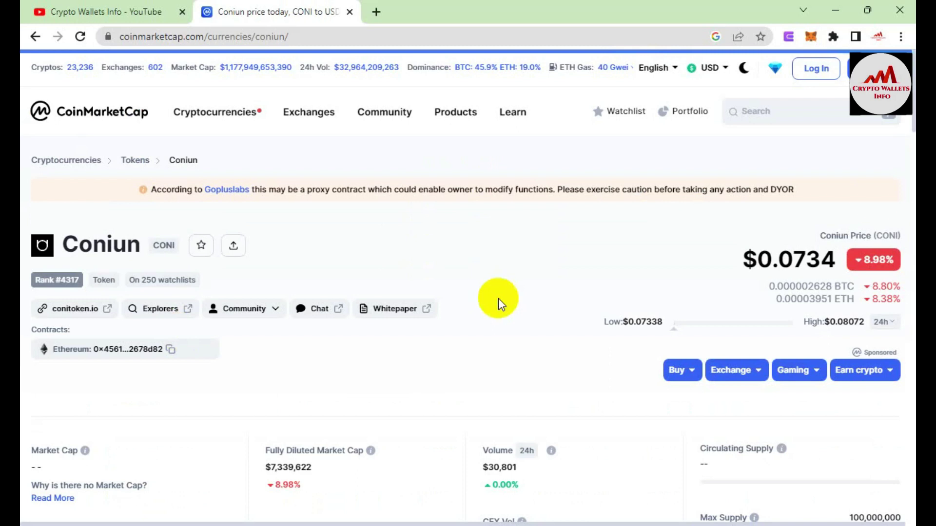
# Copy Coniun's Ethereum contract address from its CoinMarketCap page
pyautogui.scroll(-2, 912, 132)
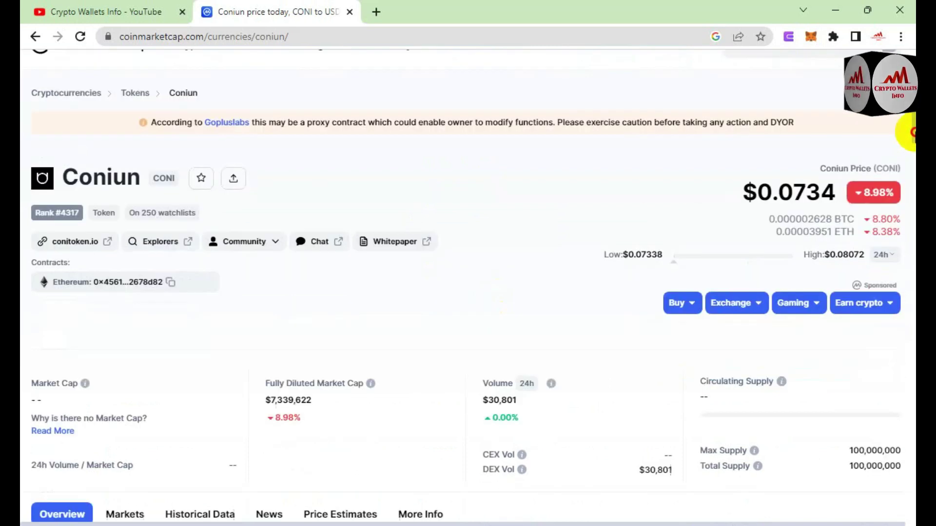
pyautogui.scroll(-1, 913, 132)
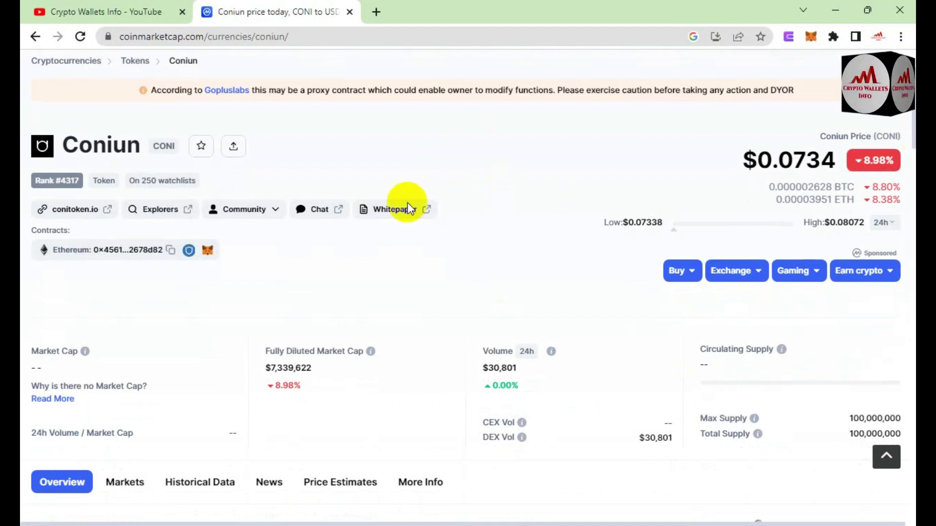
pyautogui.scroll(-1, 57, 265)
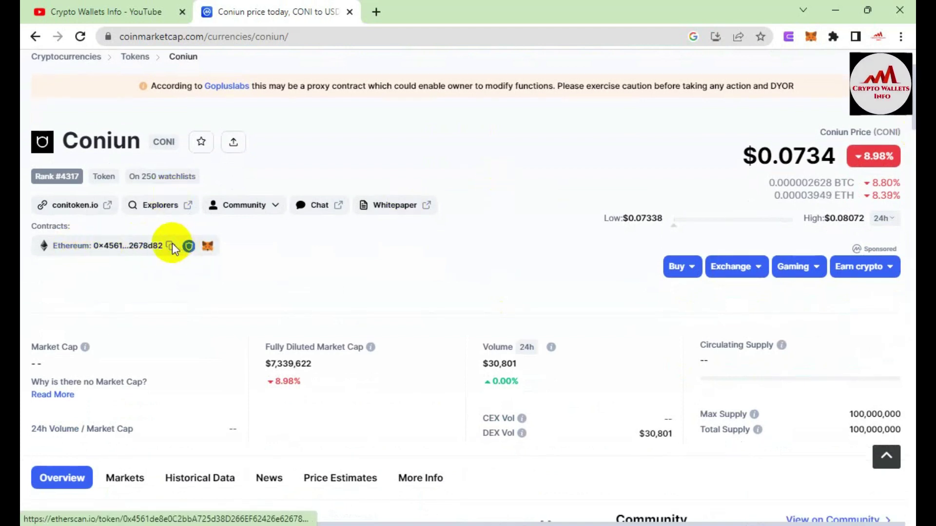
pyautogui.click(172, 247)
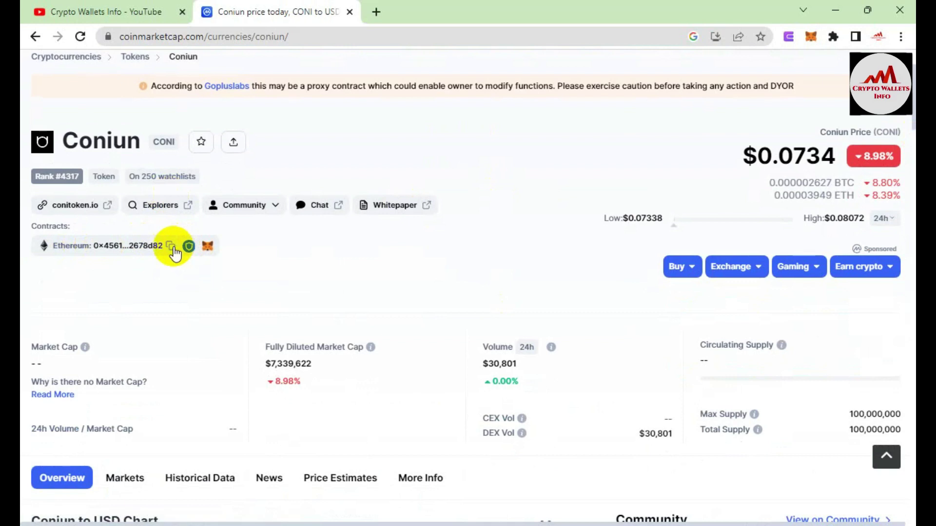
# Open Coniun's Ethereum contract on Etherscan and copy the full token contract address from its token details
pyautogui.click(140, 249)
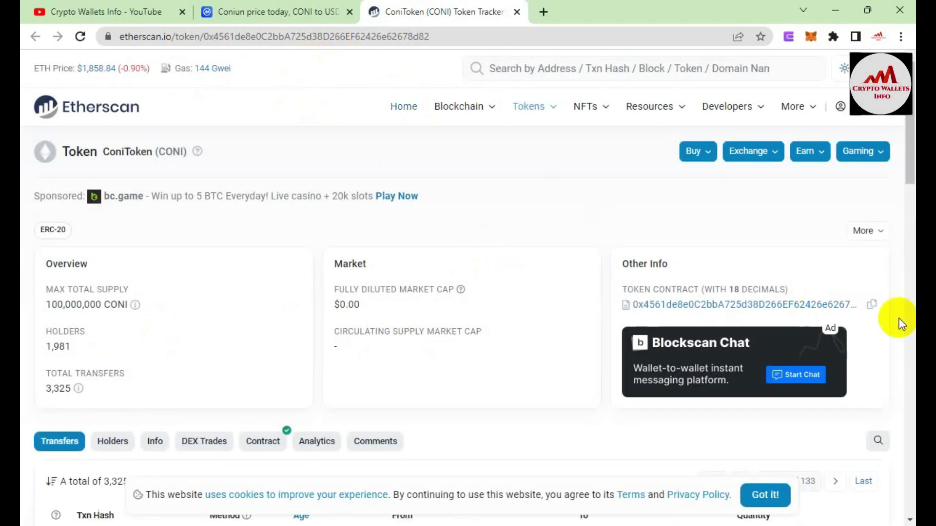
pyautogui.click(872, 306)
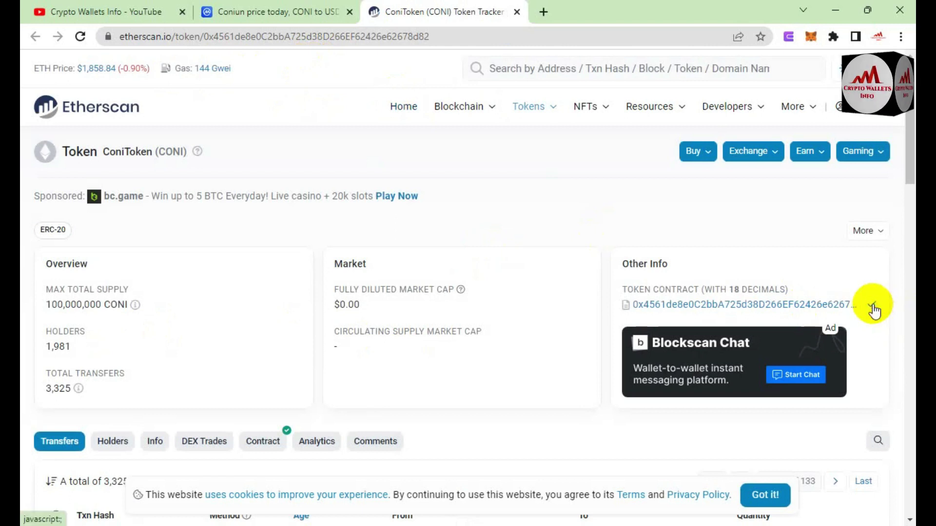
pyautogui.click(872, 306)
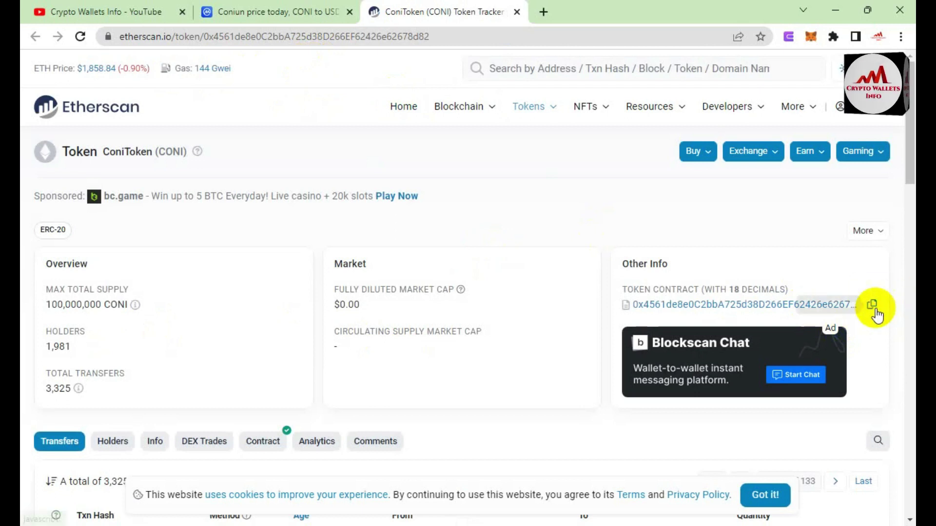
pyautogui.click(873, 307)
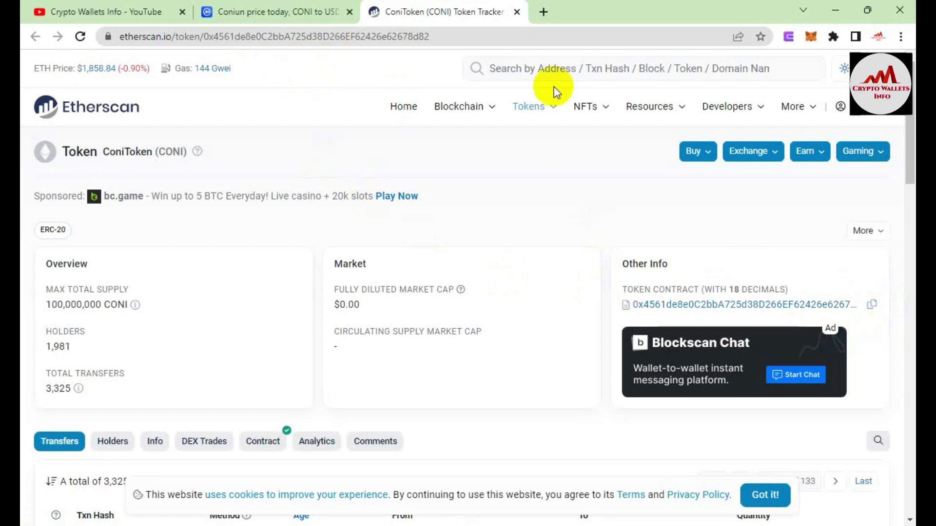
# Add ConiToken (CONI) as a custom token on Enkrypt's Ethereum network by pasting the copied contract address
pyautogui.click(791, 36)
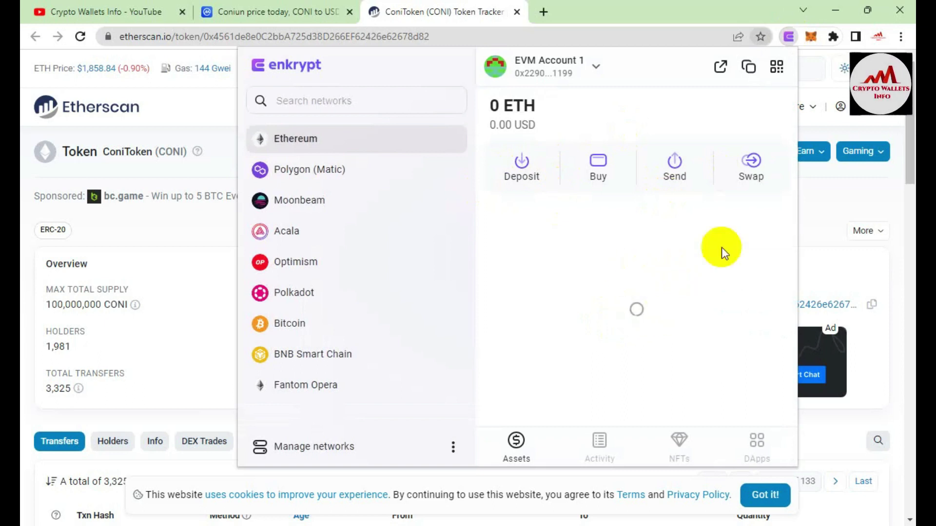
pyautogui.click(638, 266)
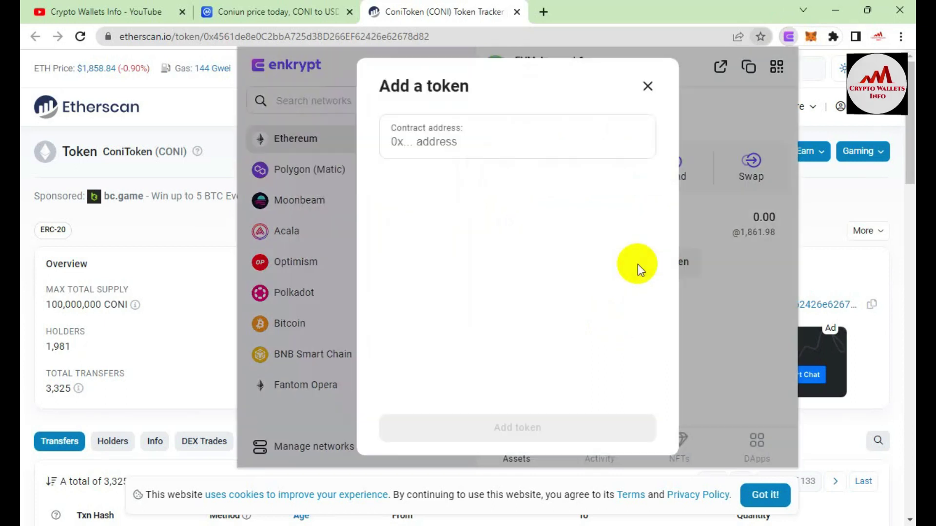
pyautogui.click(431, 136)
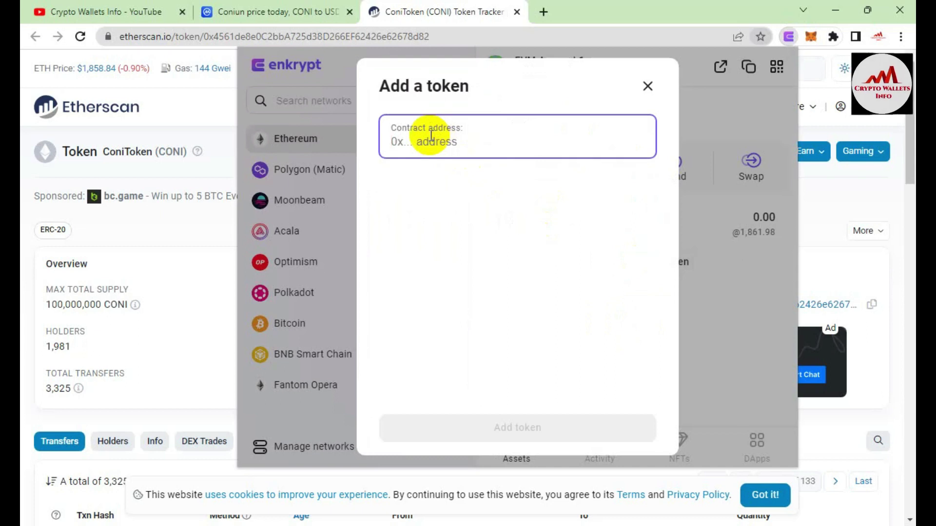
pyautogui.hotkey('ctrl', 'v')
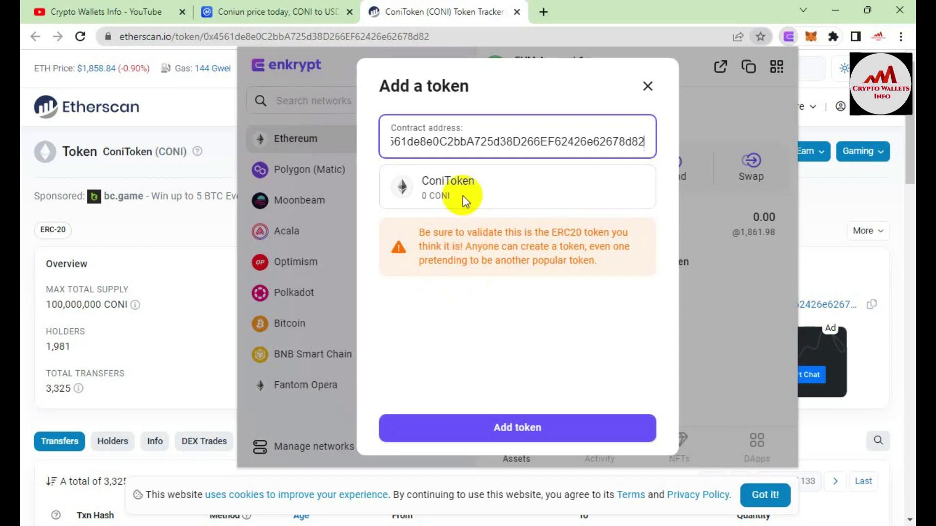
pyautogui.click(507, 439)
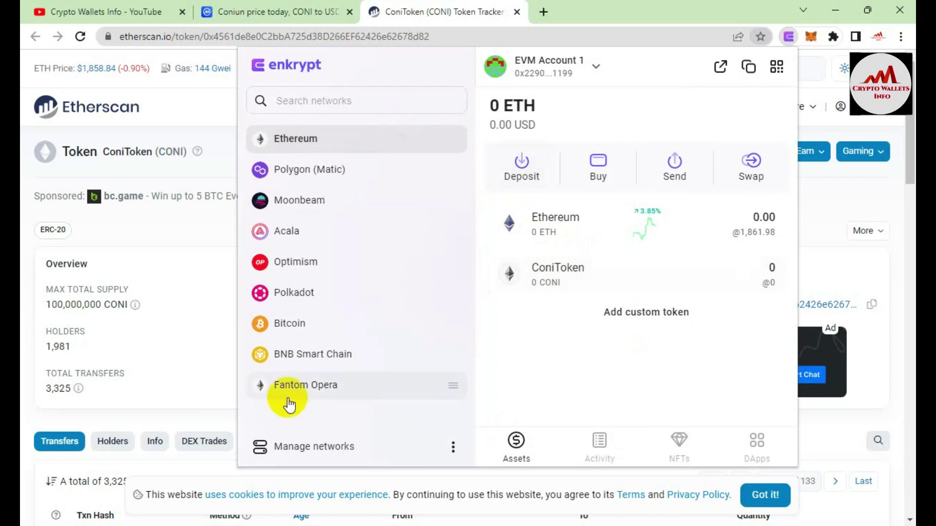
# Switch the wallet to BNB Smart Chain and view its custom token form, closing it without adding a token
pyautogui.click(303, 358)
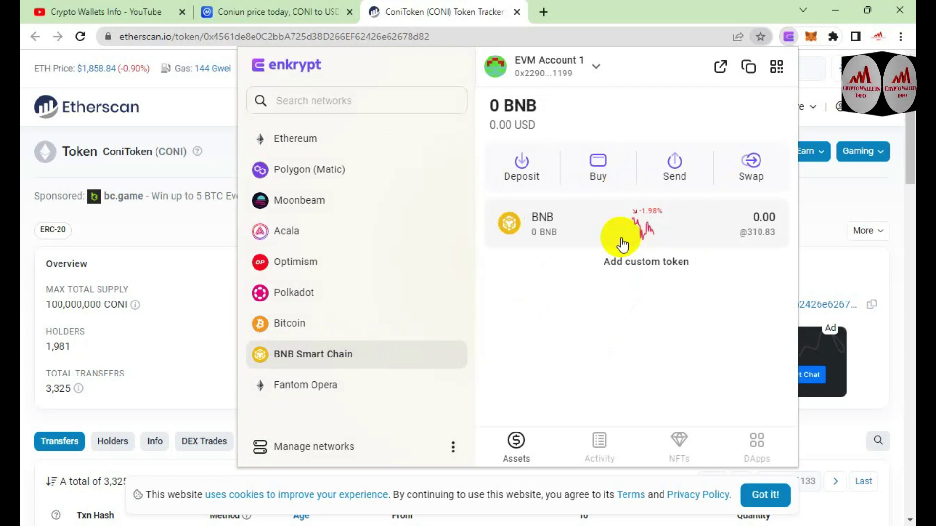
pyautogui.click(630, 261)
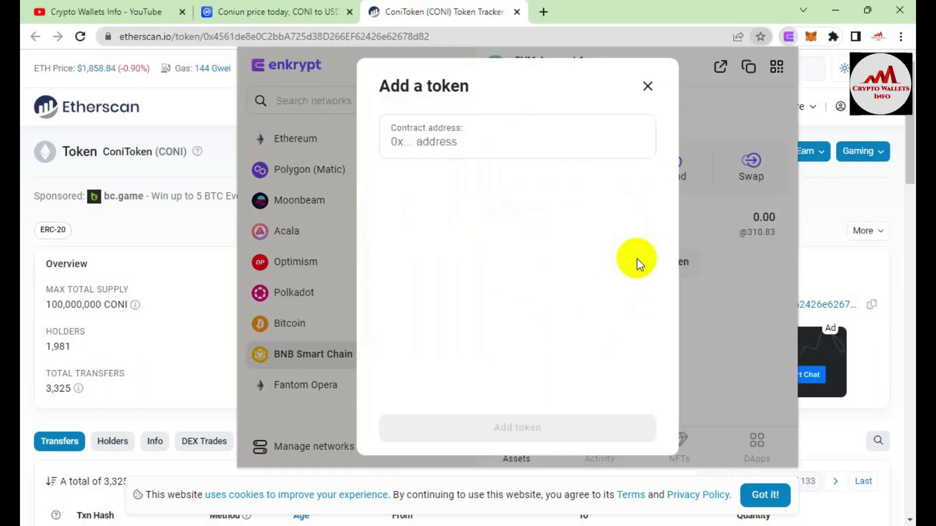
pyautogui.click(443, 144)
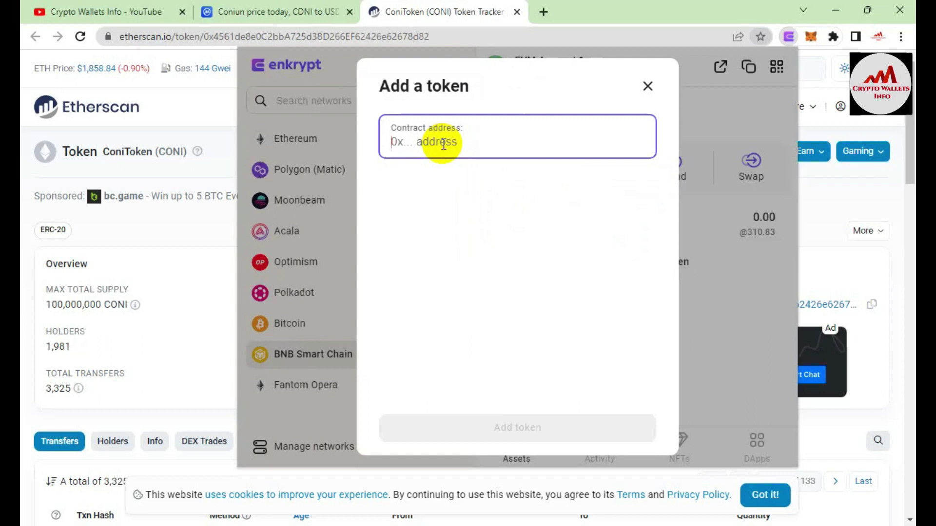
pyautogui.click(648, 87)
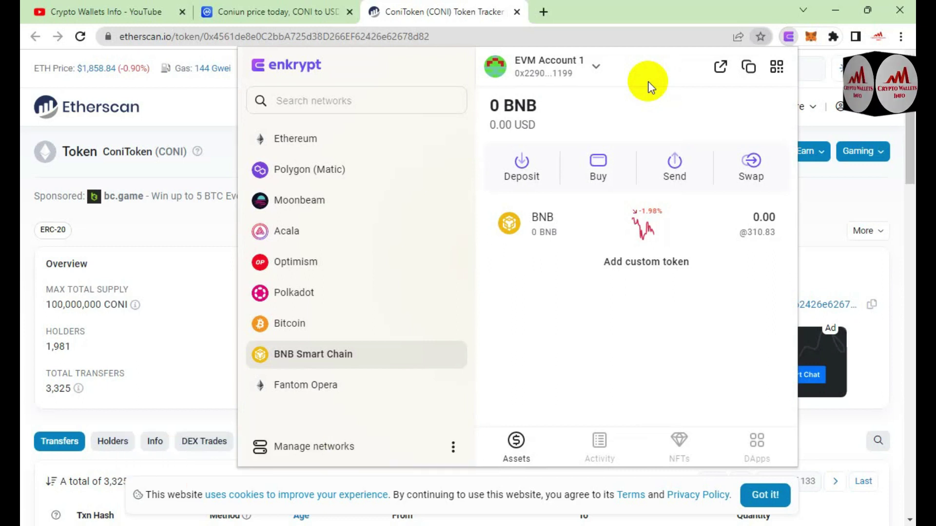
# Return to the Crypto Wallets Info channel's videos page on YouTube
pyautogui.click(87, 19)
pyautogui.click(86, 19)
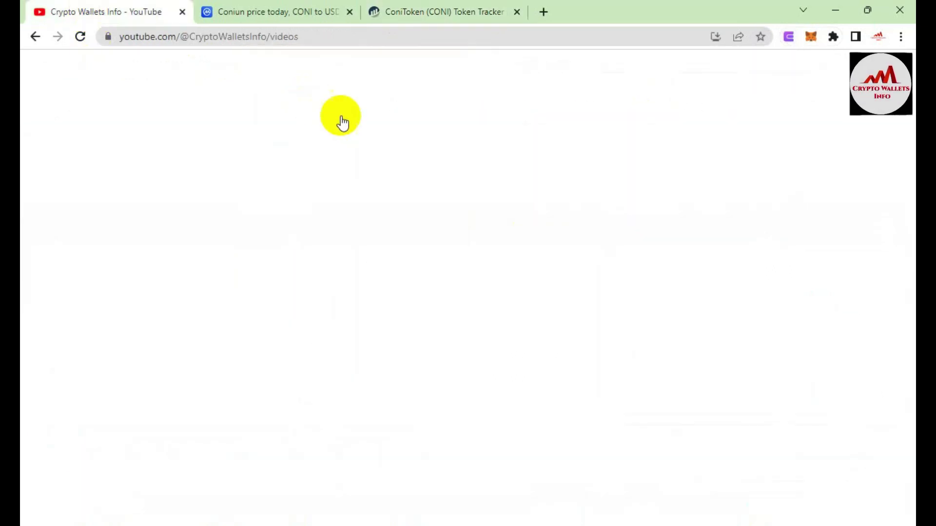